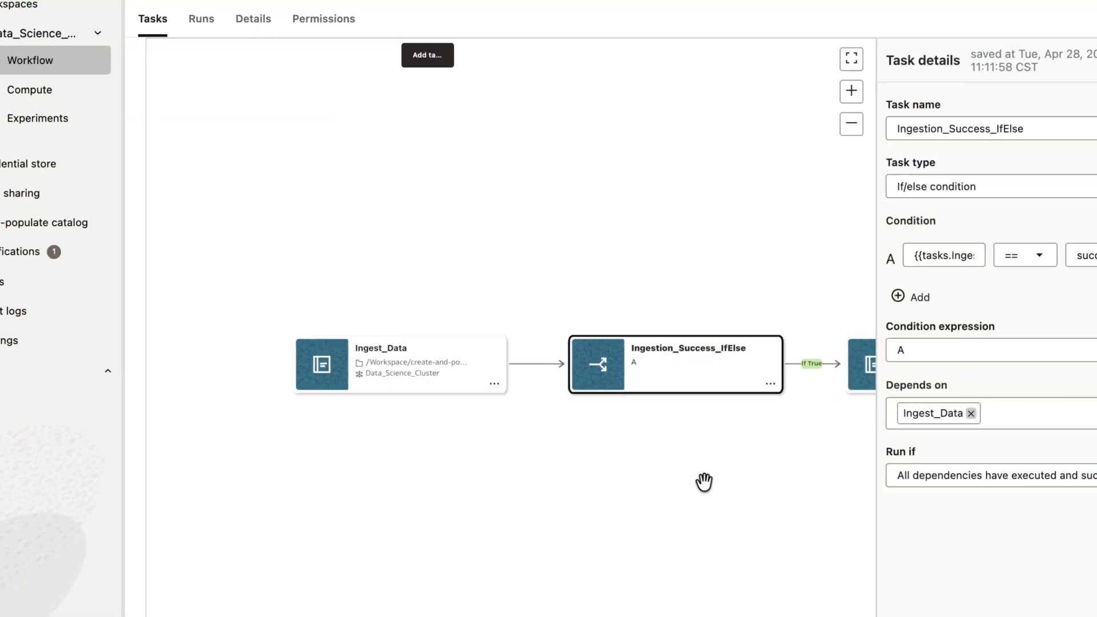
Pan the workflow graph and select the Analyze_Data task.
left_click_drag(717, 482, 561, 446)
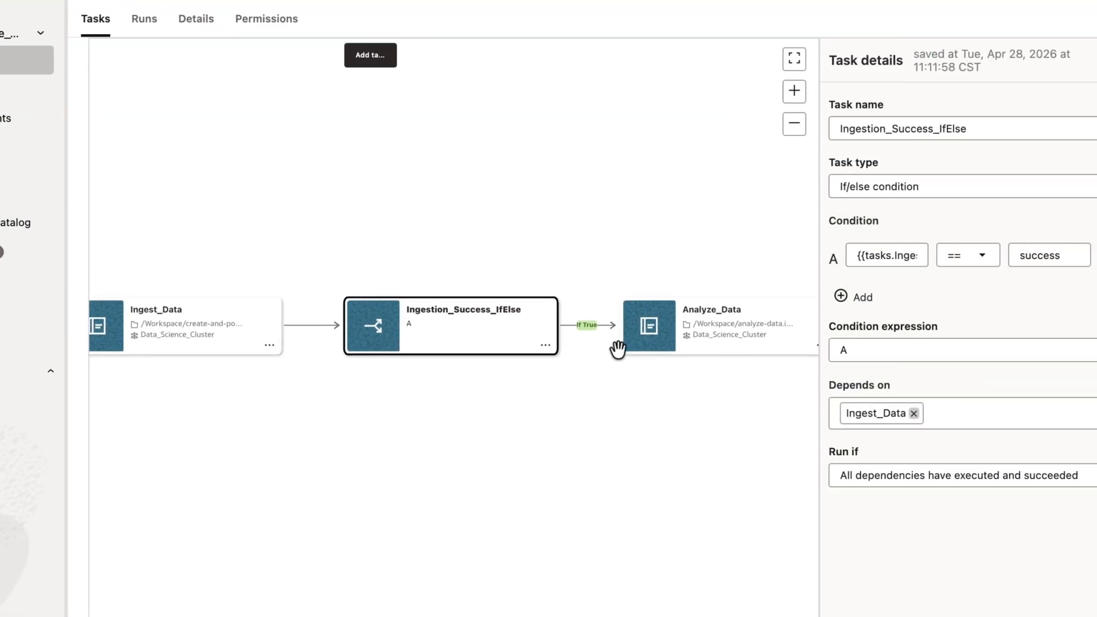
left_click(688, 346)
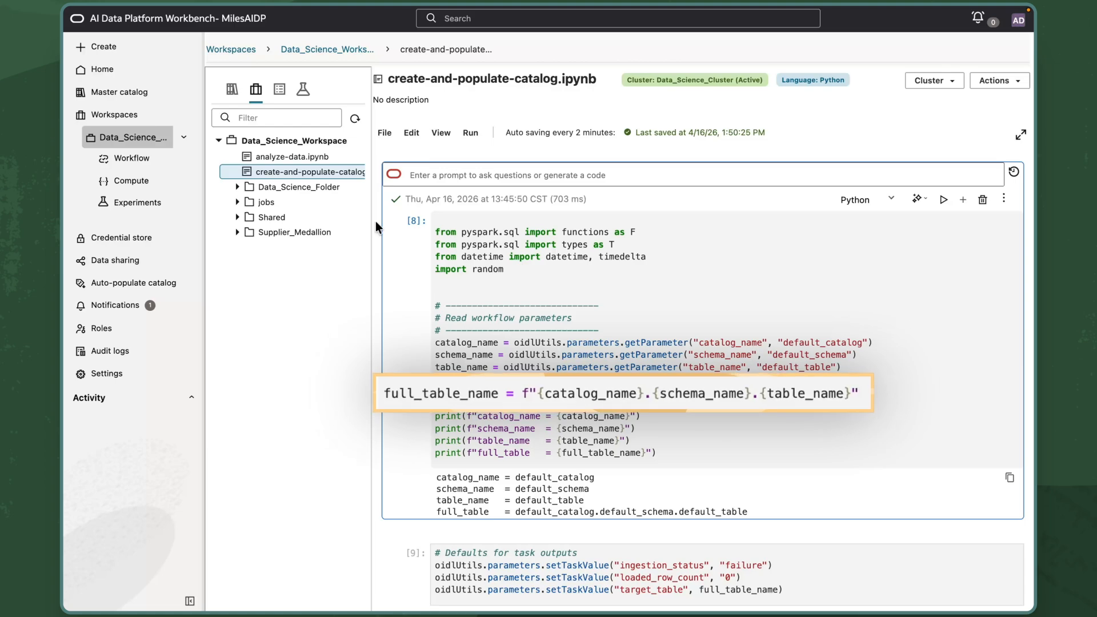
Scroll through the create-and-populate-catalog notebook to review its parameter reading, table writing and task output code.
scroll(376, 221, "down", 3)
scroll(385, 402, "down", 3)
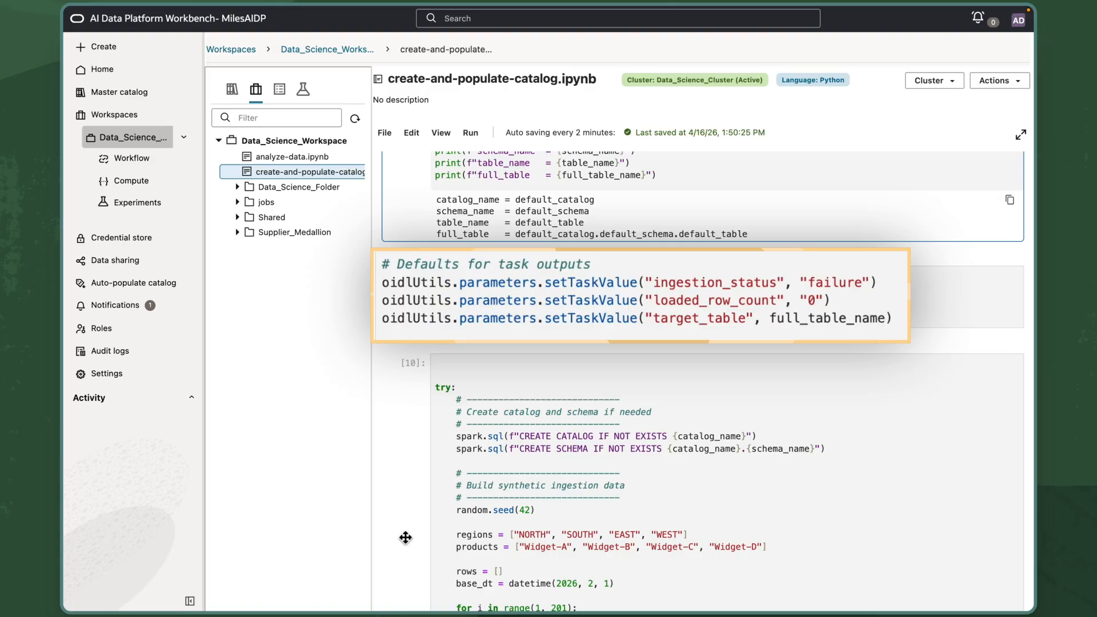
scroll(405, 538, "down", 5)
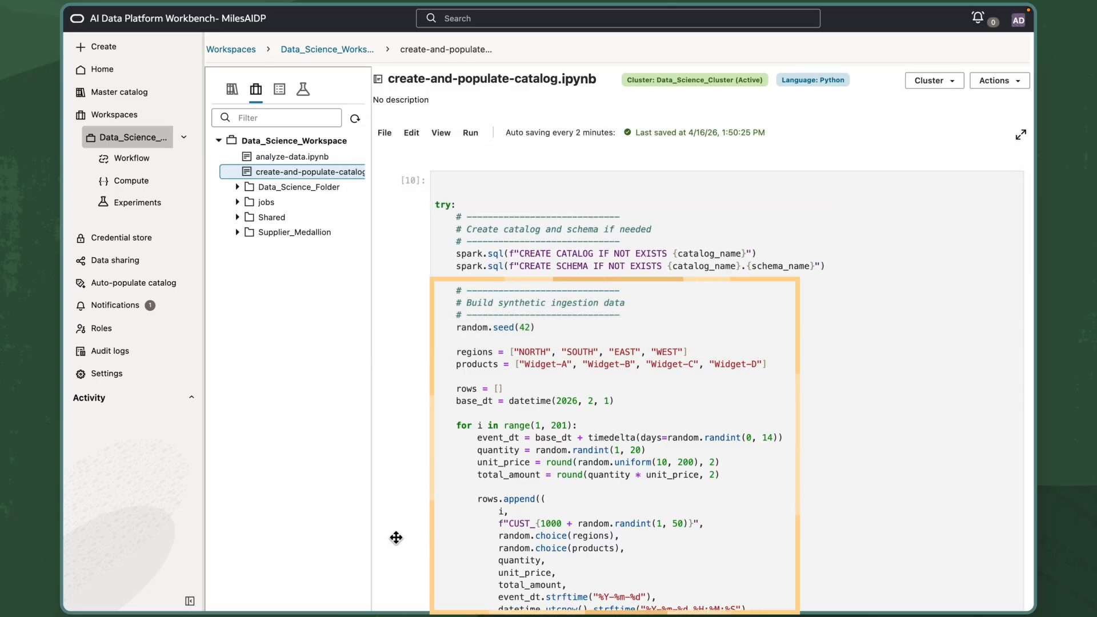
scroll(395, 538, "down", 13)
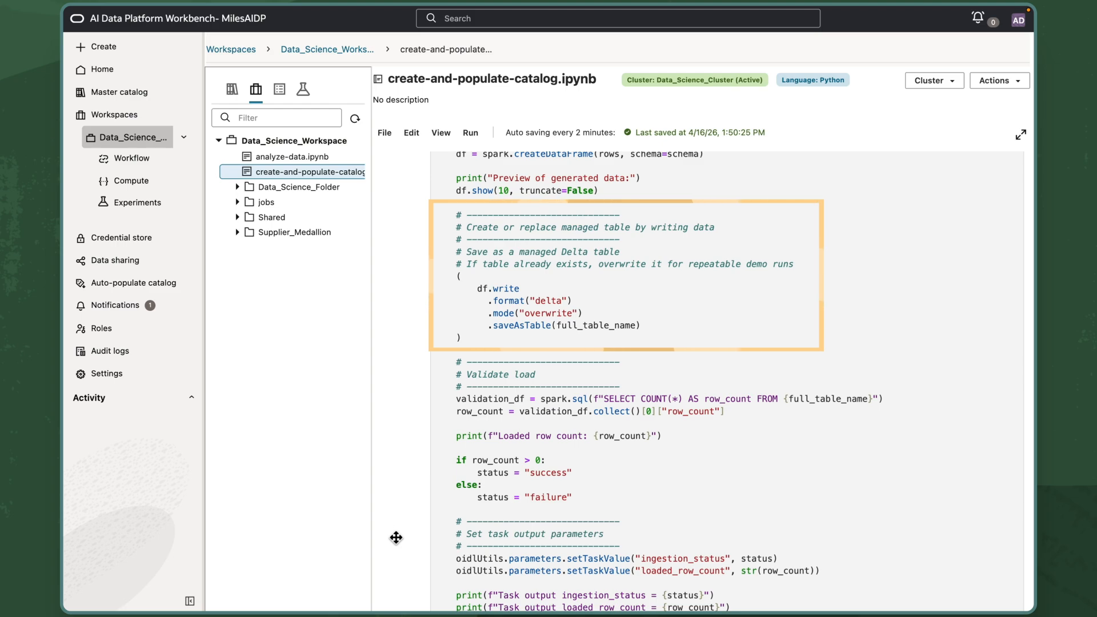
scroll(396, 537, "down", 4)
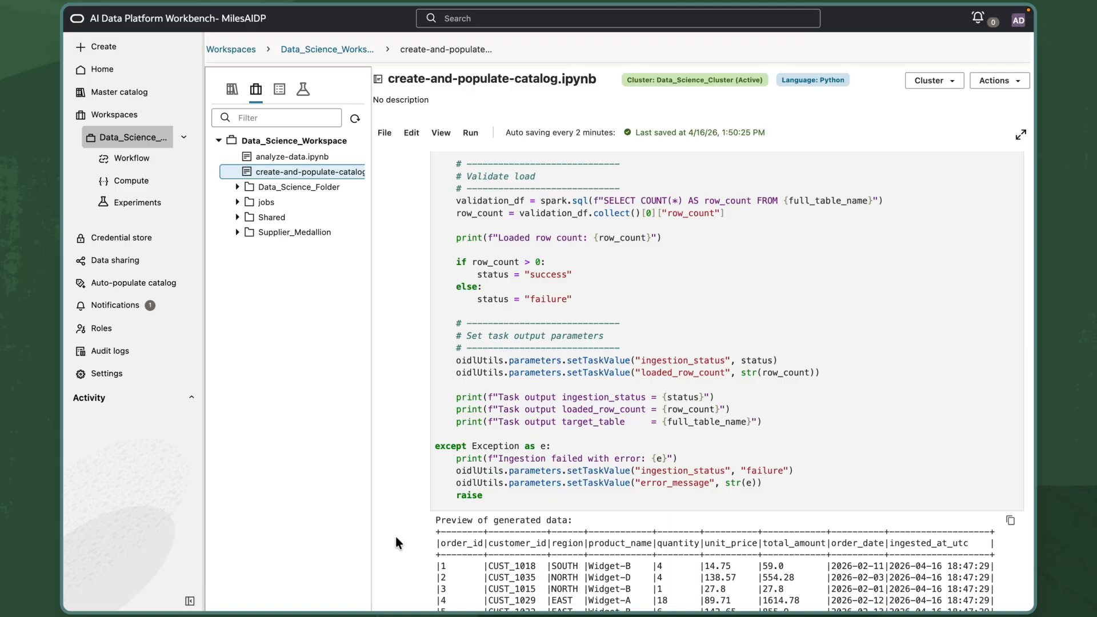
scroll(395, 536, "down", 5)
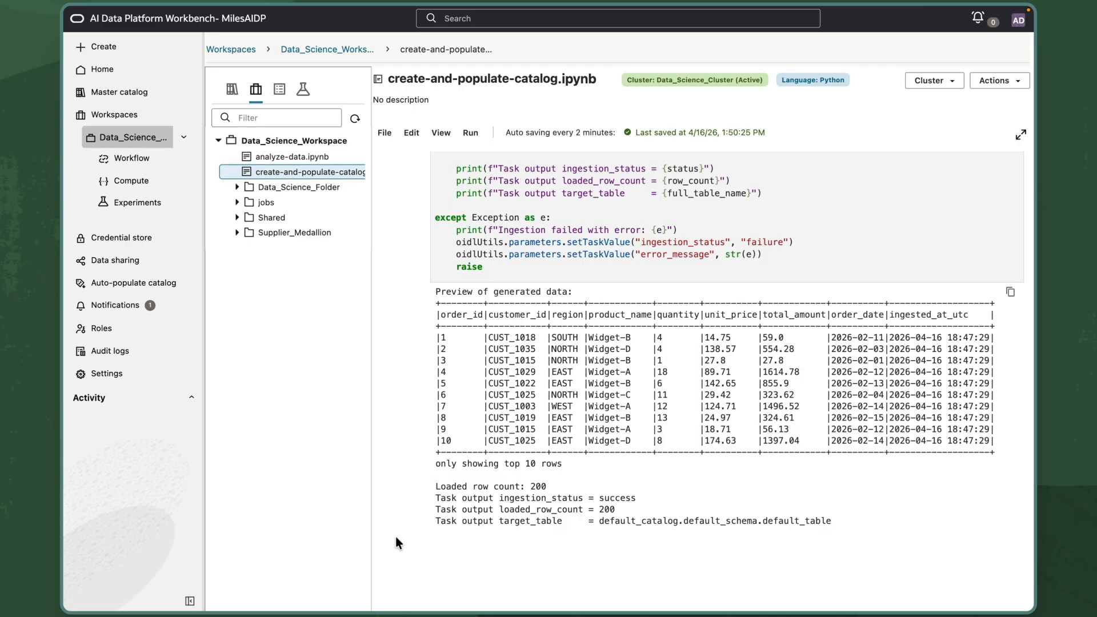
Open the analyze-data notebook and review how it reads the upstream task values.
left_click(302, 164)
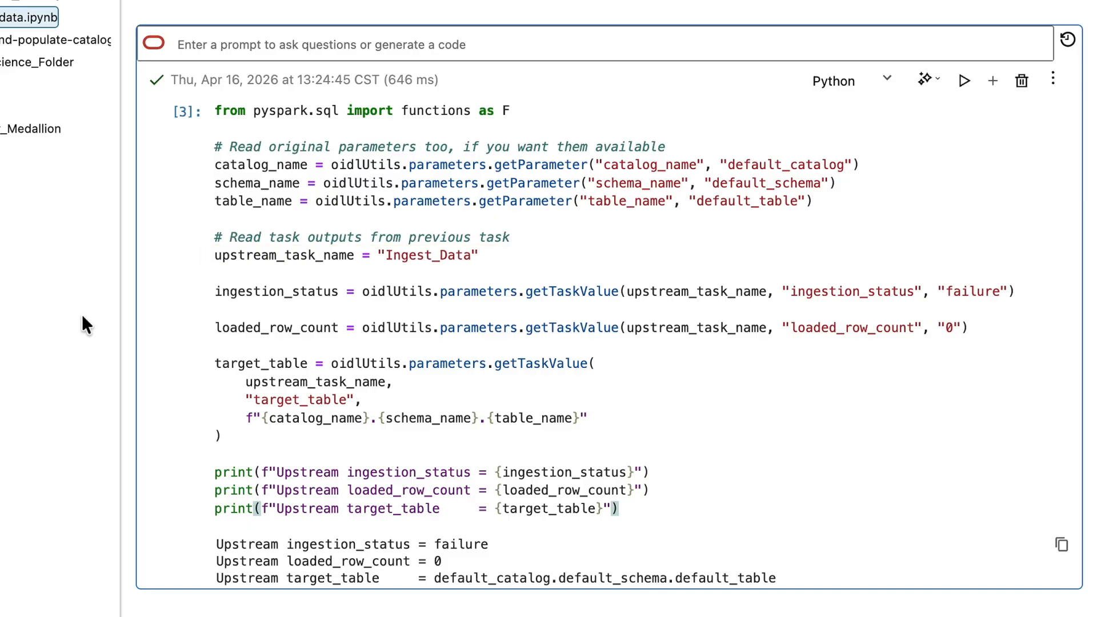
scroll(128, 372, "down", 8)
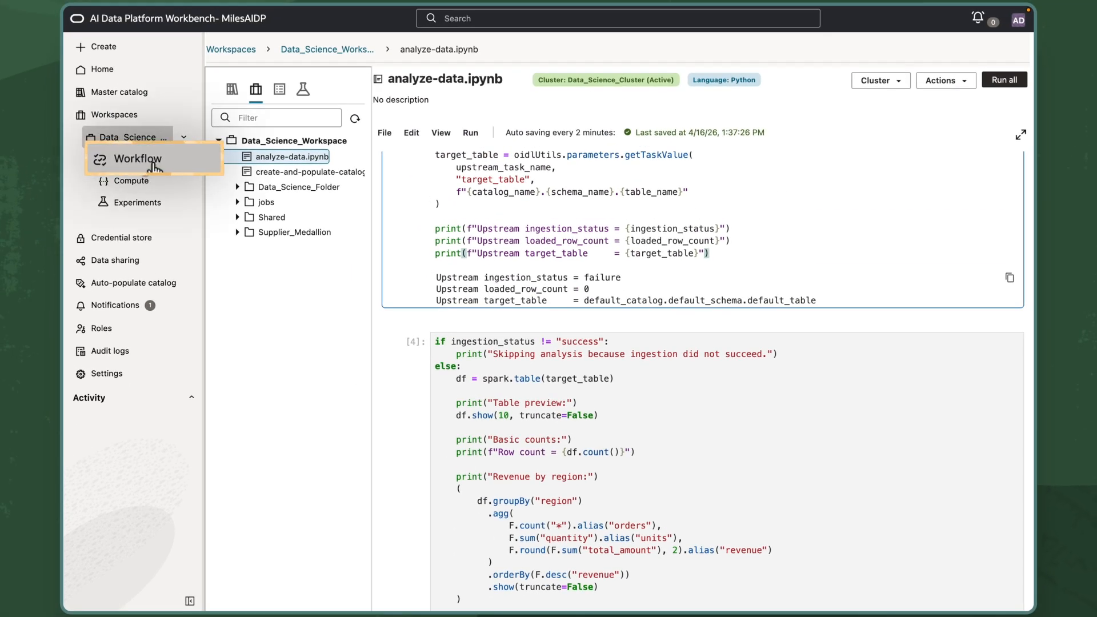
Open the Data_Ingestion_and_Analysis job from Workflow and review its job parameters before returning to its tasks.
left_click(147, 164)
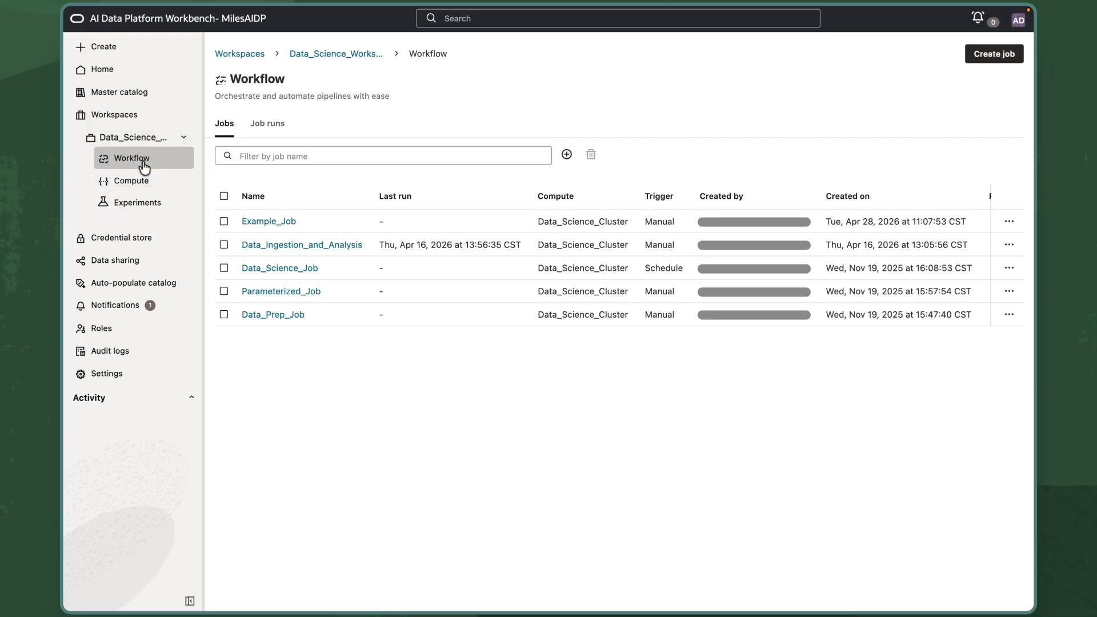
left_click(256, 246)
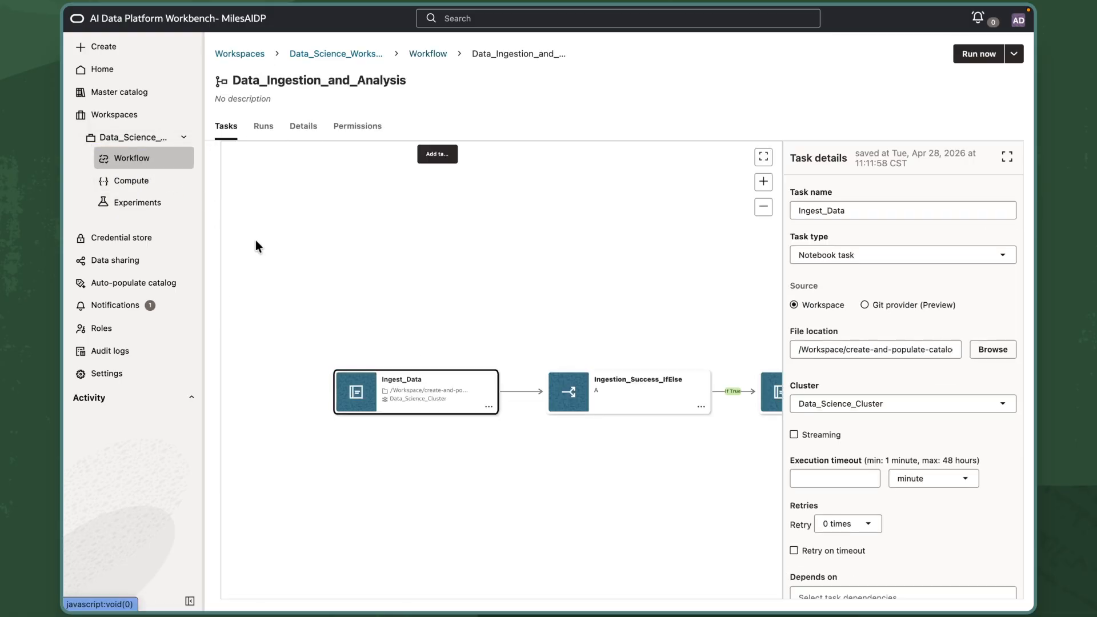
left_click(306, 134)
scroll(685, 414, "down", 6)
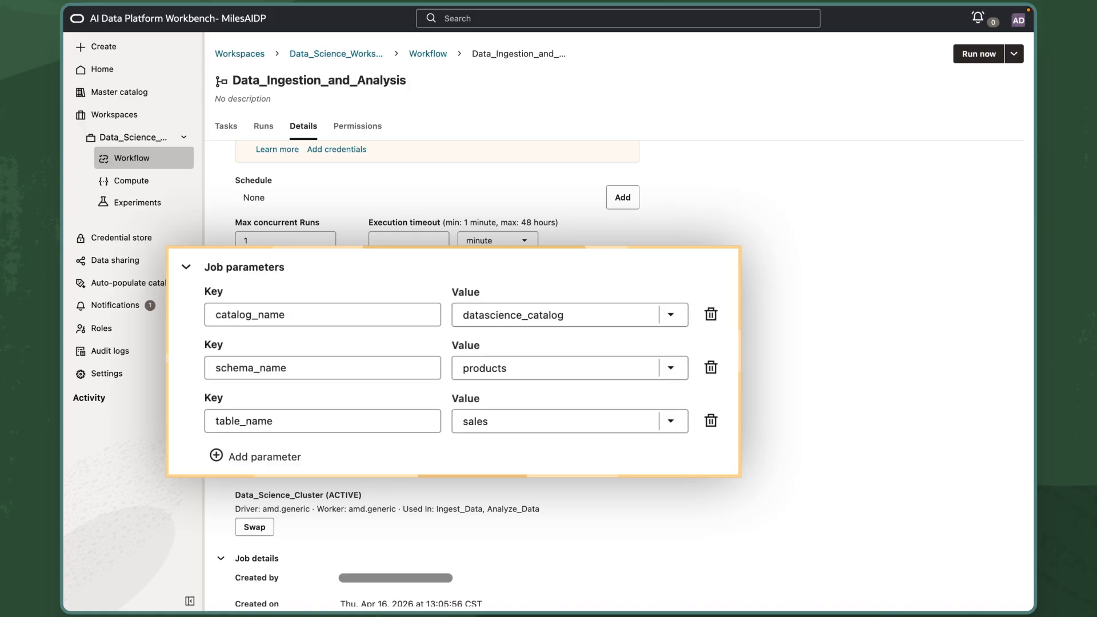
left_click(229, 129)
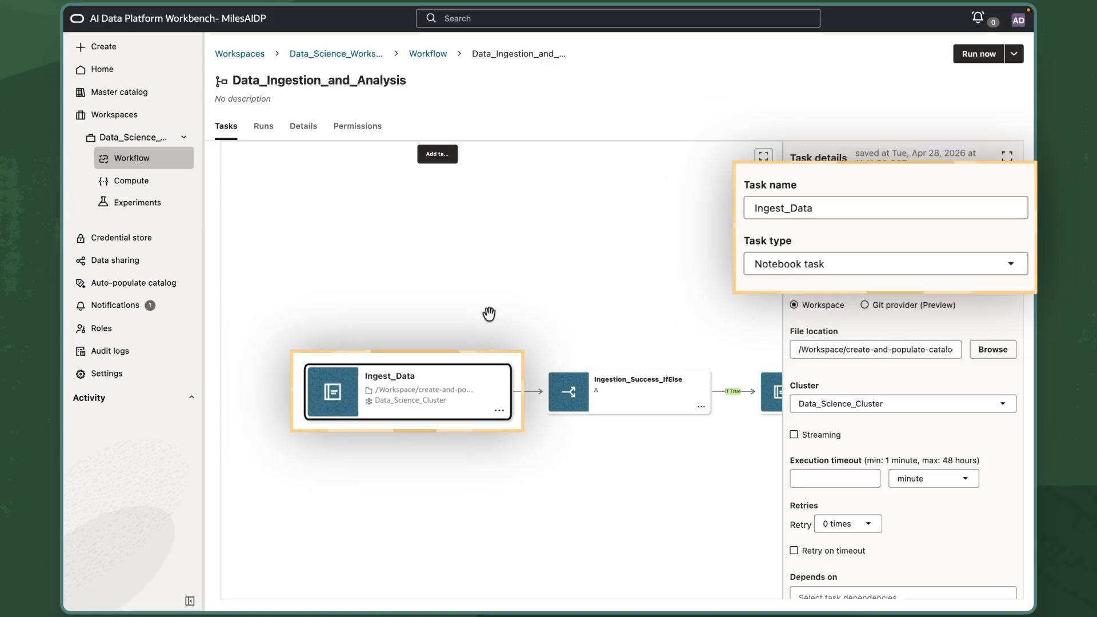
Select the Ingestion_Success_IfElse task and read through its full condition expression.
left_click(610, 417)
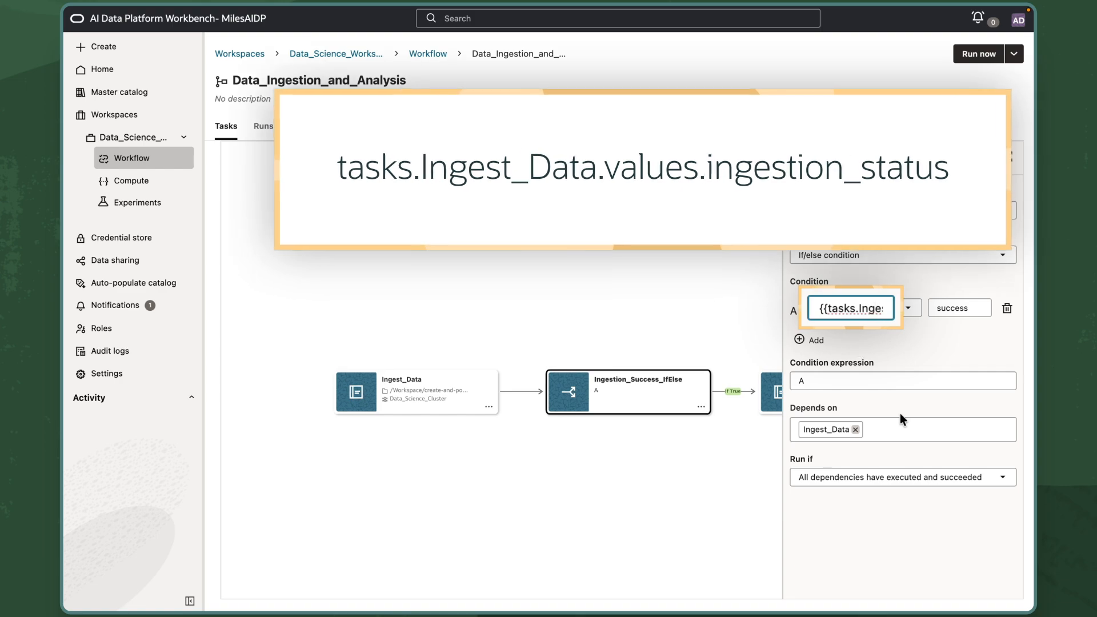
key("Right")
key("Right")
key("Right")
key("Right")
key("Right")
key("Right")
key("Right")
key("Right")
key("Right")
key("Right")
key("Right")
key("Right")
key("Right")
key("Right")
key("Right")
key("Right")
key("Right")
key("Right")
key("Right")
key("Right")
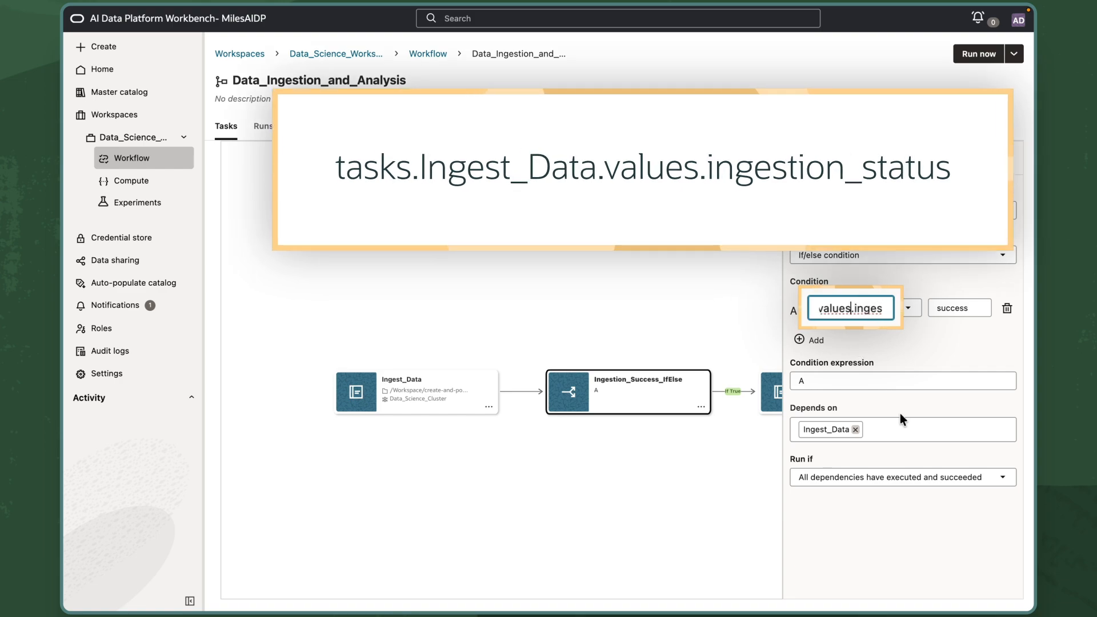
key("Right")
key("Right")
key("Right")
key("Right")
key("Right")
key("Right")
key("Right")
key("Right")
key("Right")
key("Right")
key("Right")
key("Right")
key("Right")
key("Right")
key("Right")
key("Right")
key("Right")
key("Right")
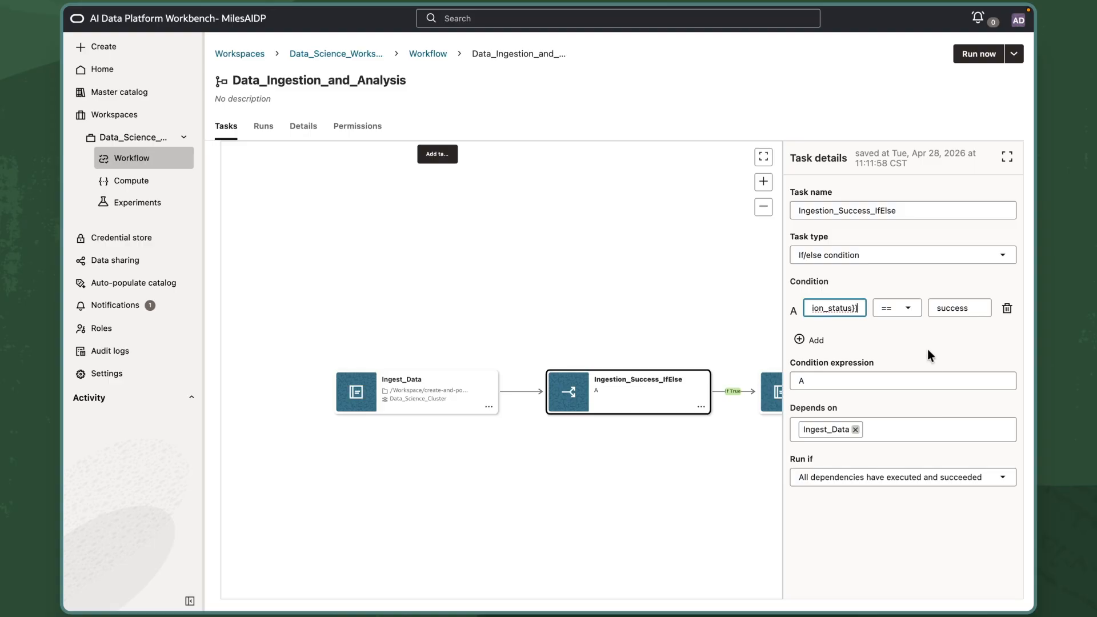
left_click(927, 349)
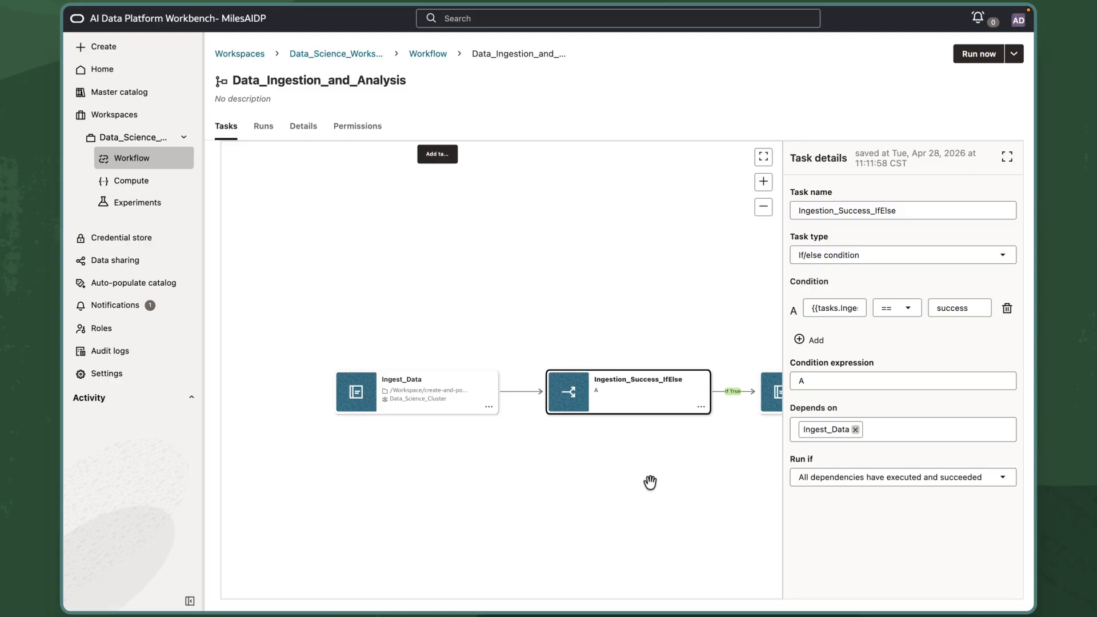
Select the Analyze_Data task and review its notebook, cluster and dependency settings.
left_click_drag(650, 483, 536, 455)
left_click(677, 380)
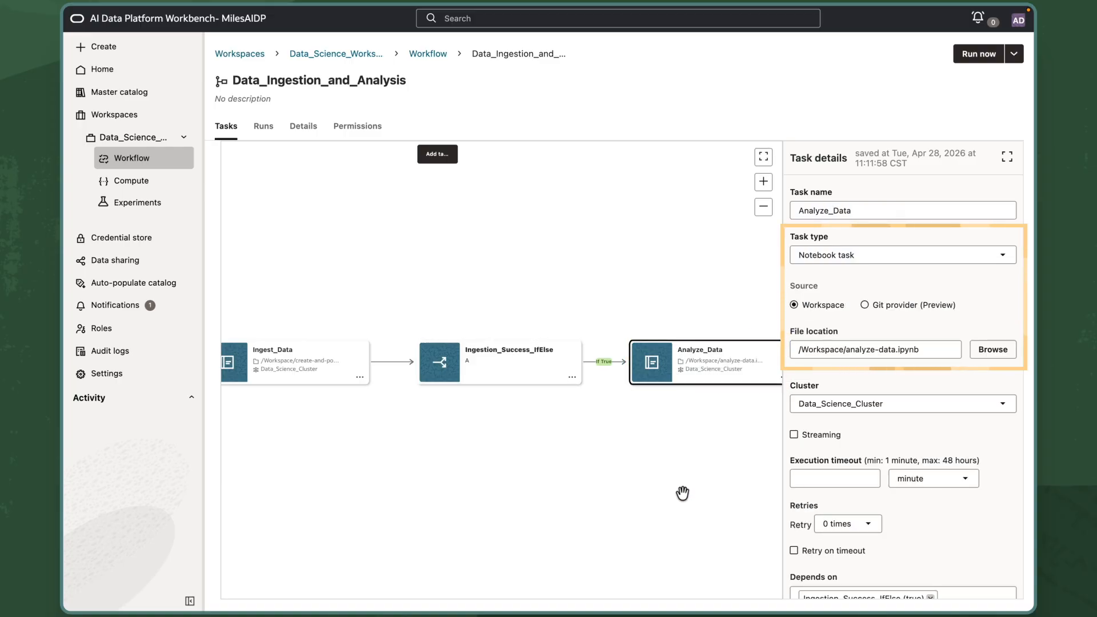
scroll(938, 540, "down", 3)
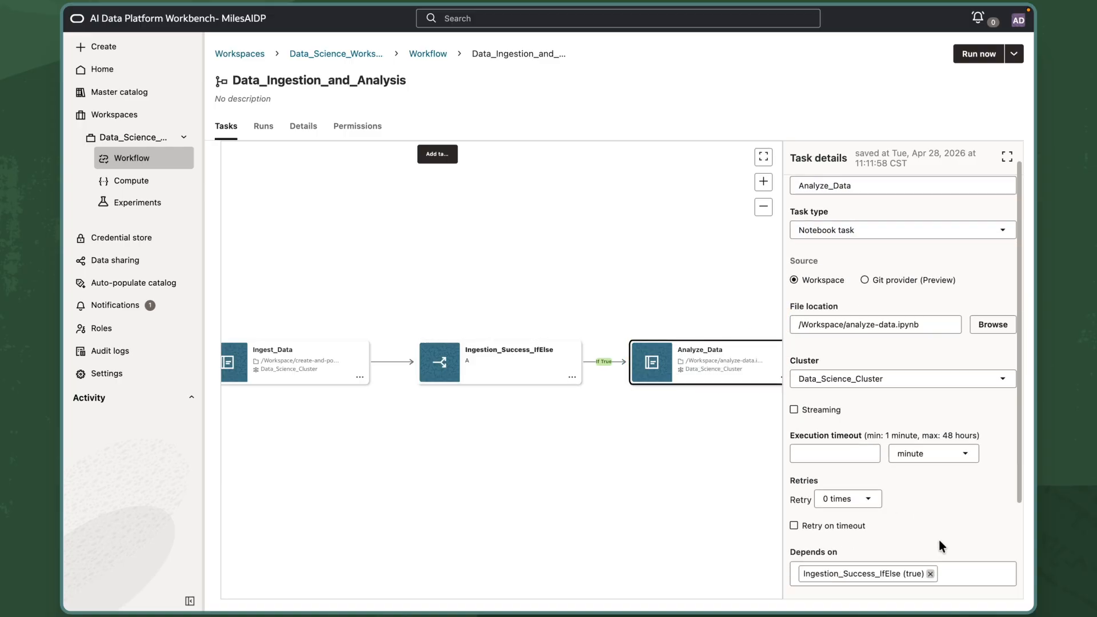
scroll(961, 543, "down", 1)
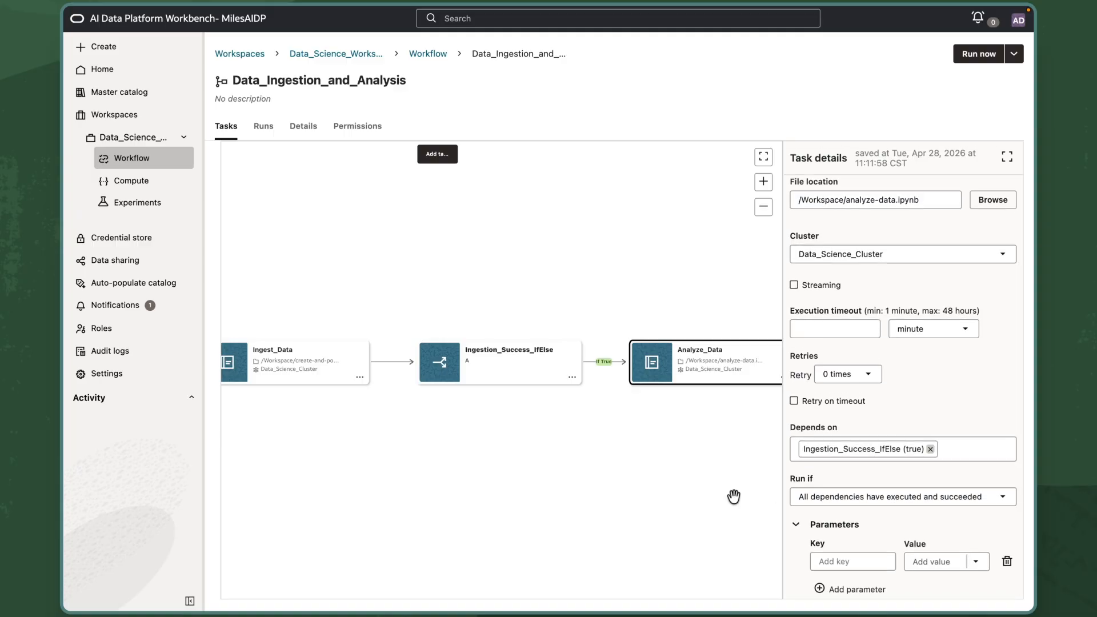
Run the Data_Ingestion_and_Analysis job now and open the new run from the runs list.
left_click(971, 62)
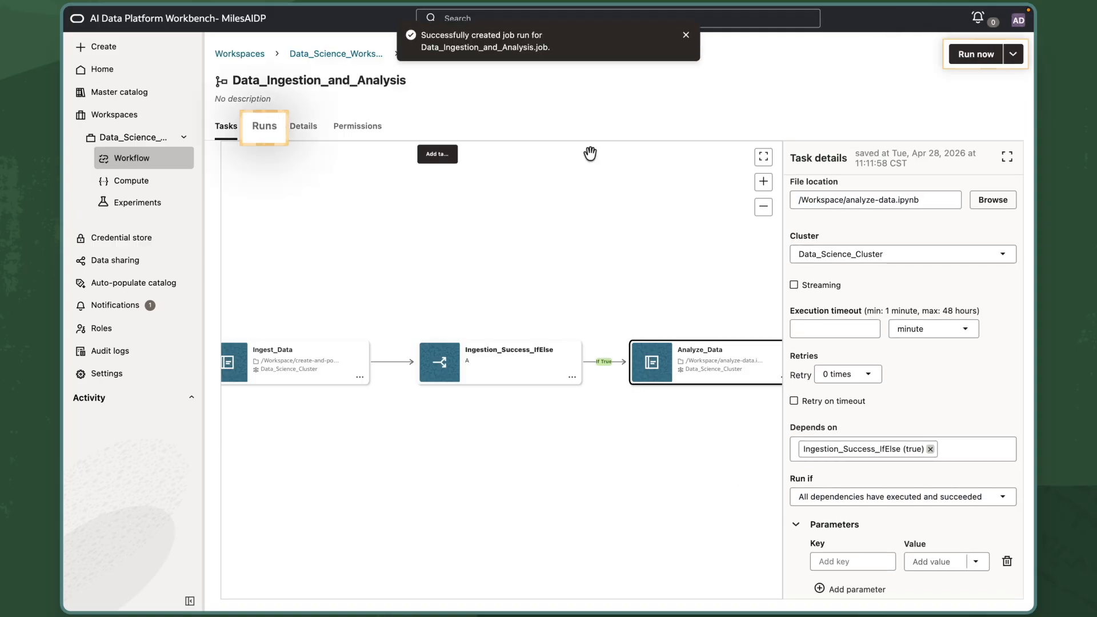
left_click(266, 137)
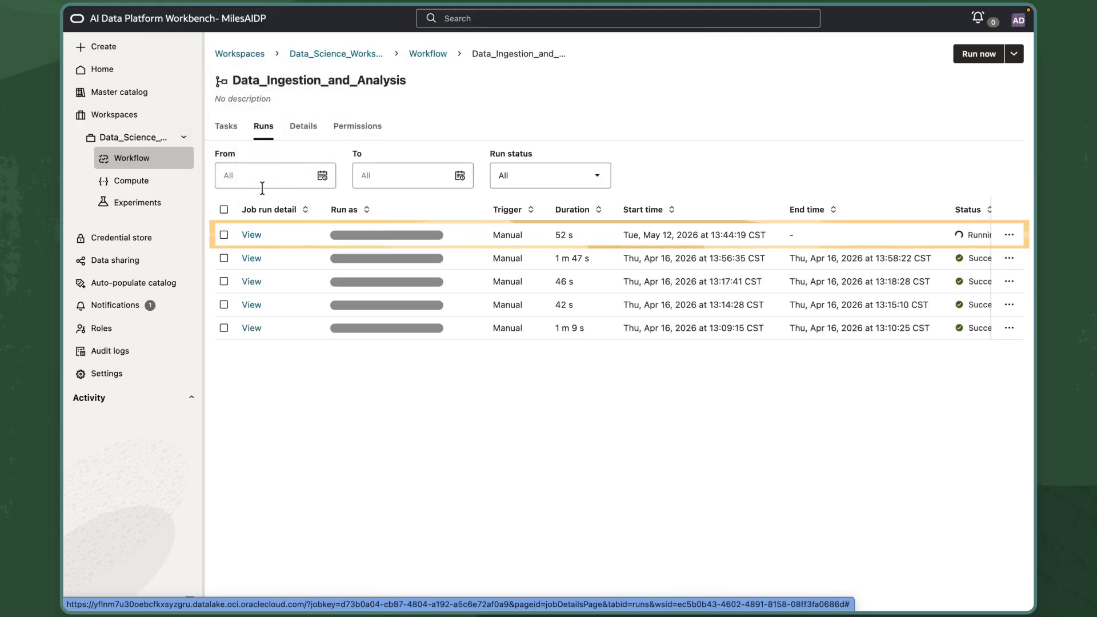
left_click(254, 236)
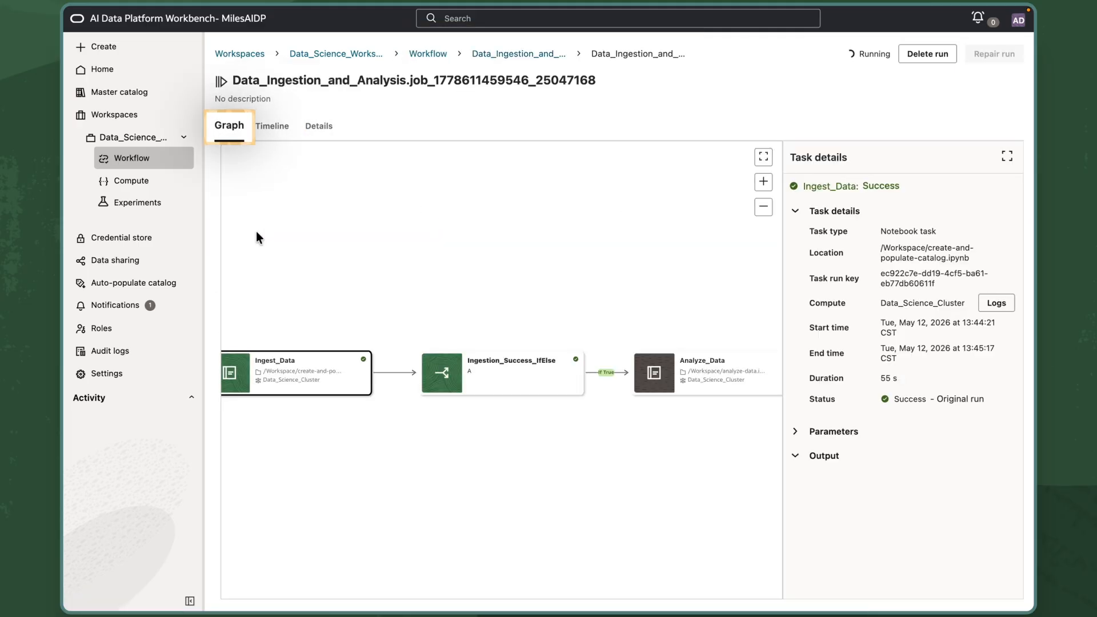
Inspect the Ingest_Data task run's parameters and output.
left_click_drag(272, 265, 333, 252)
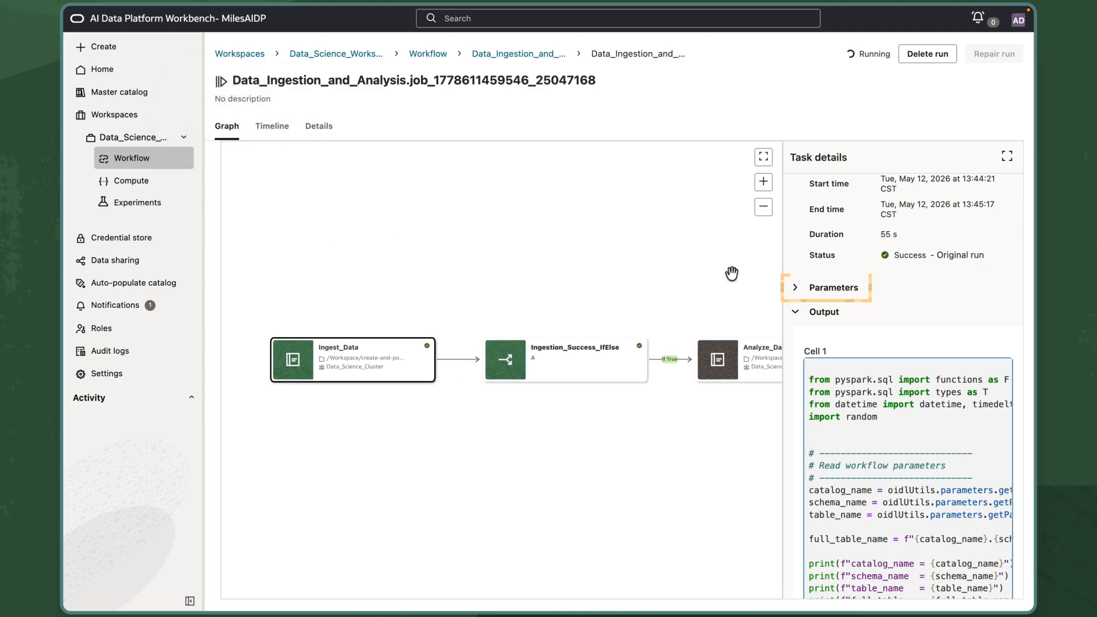
left_click(796, 289)
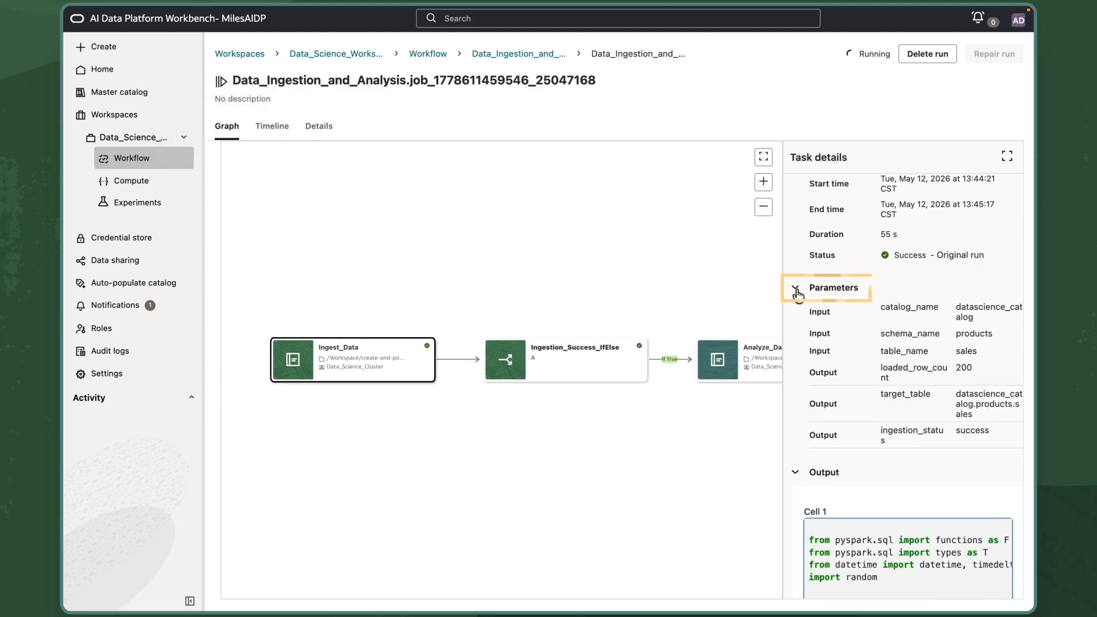
left_click(795, 288)
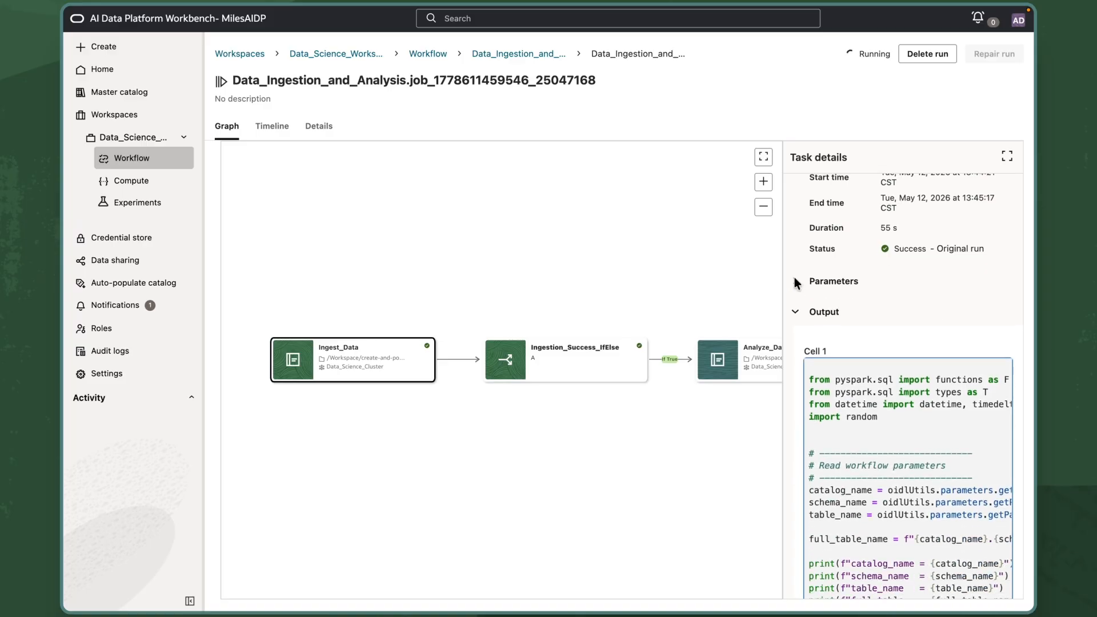
scroll(994, 389, "down", 5)
scroll(995, 389, "down", 15)
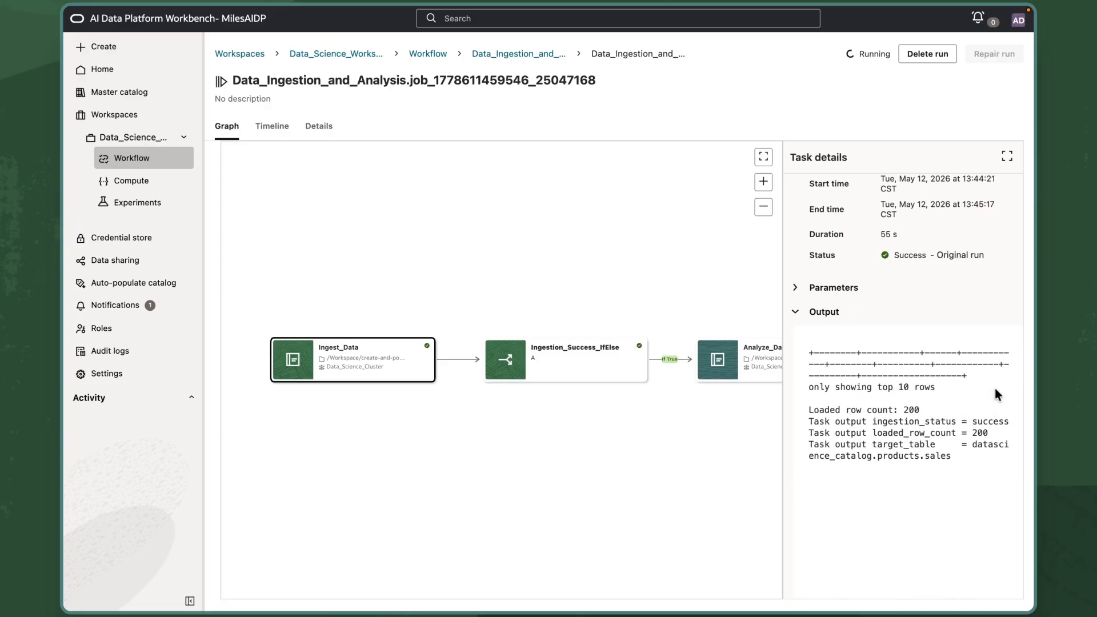
Inspect the Ingestion_Success_IfElse and Analyze_Data task runs, reviewing the analysis output.
left_click_drag(655, 460, 568, 453)
left_click(556, 350)
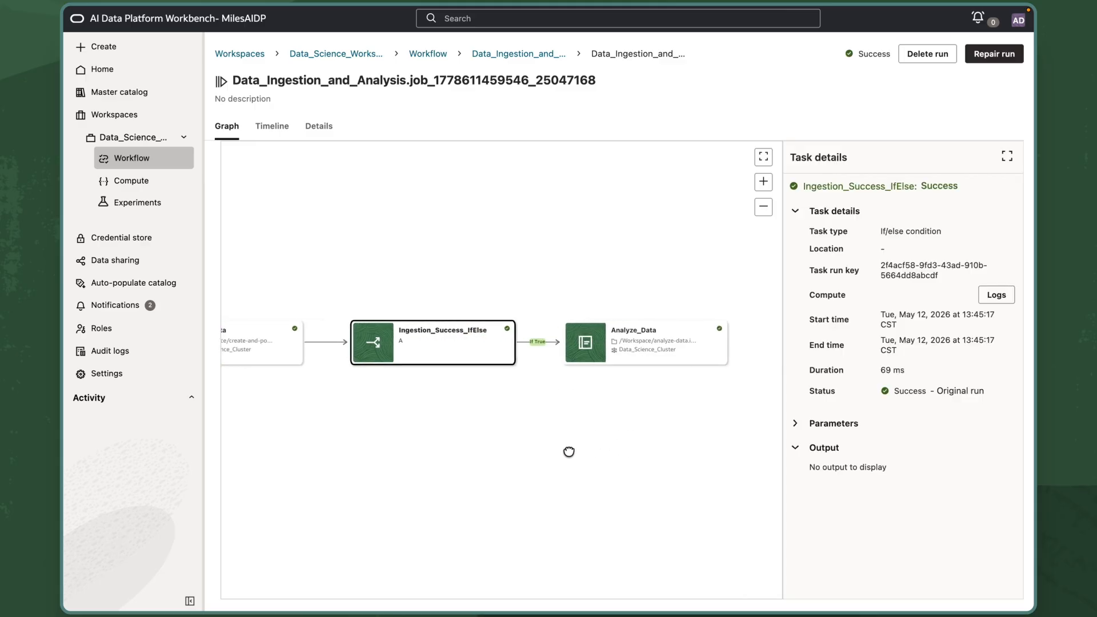
left_click(671, 361)
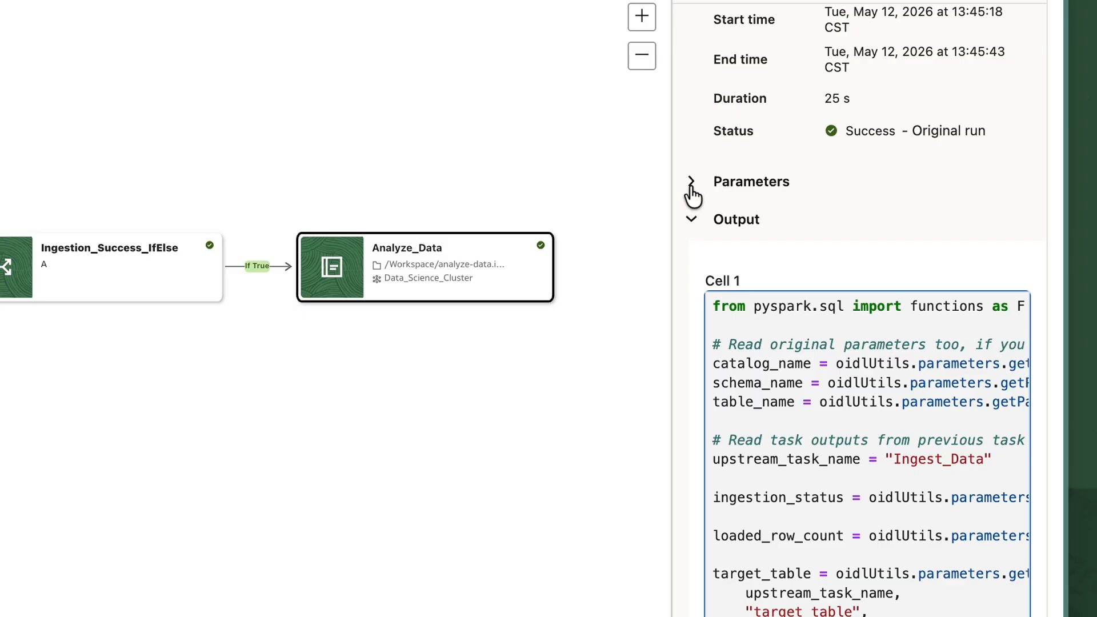
left_click(691, 183)
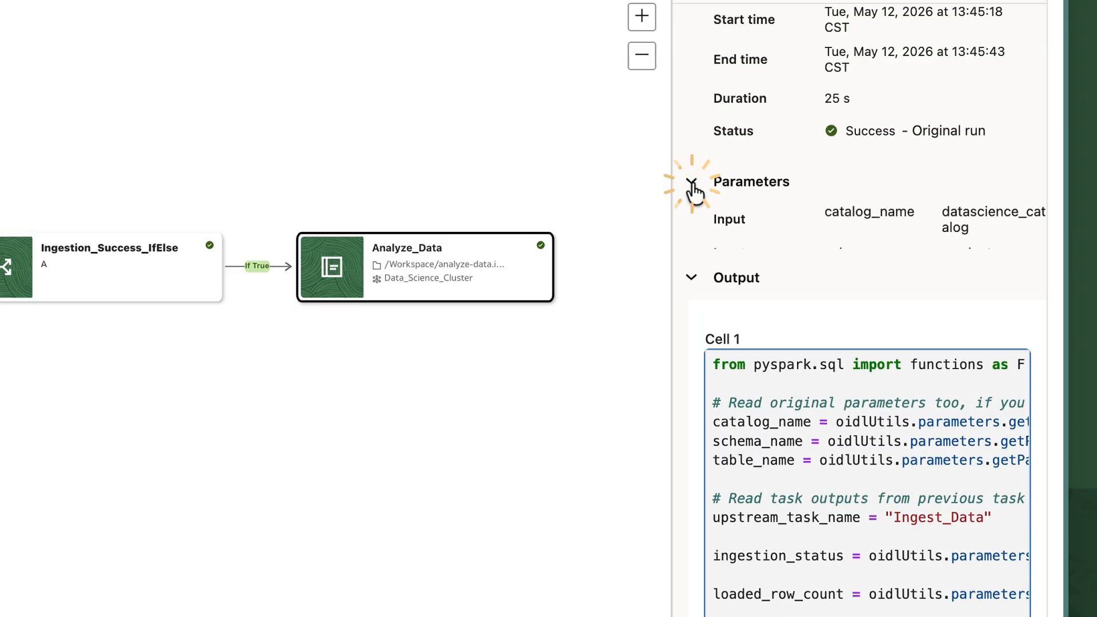
left_click(691, 183)
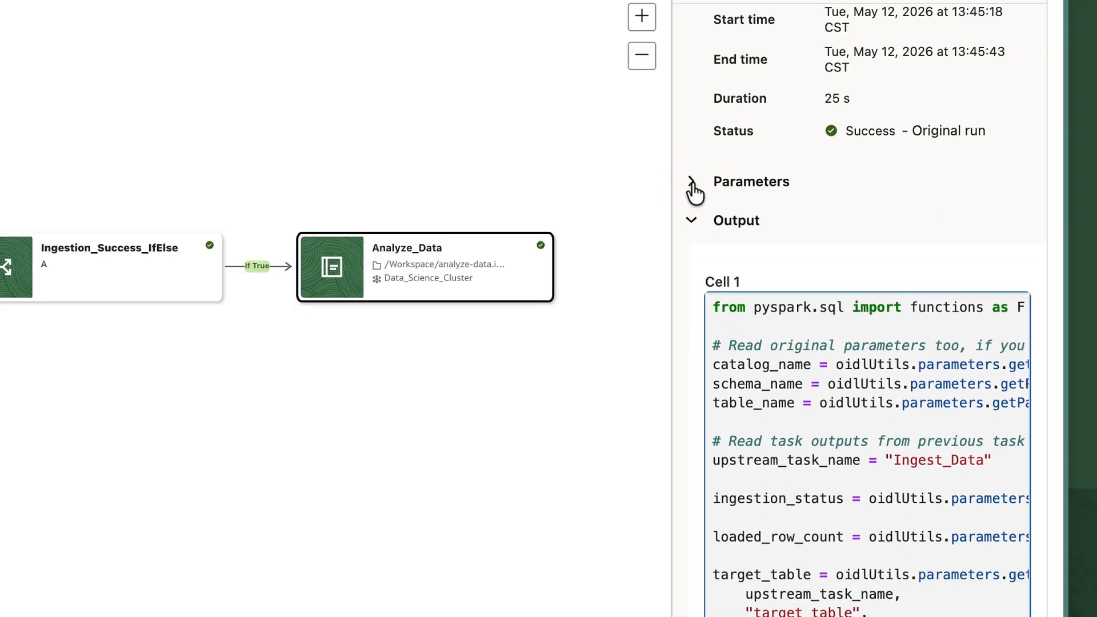
scroll(706, 330, "down", 10)
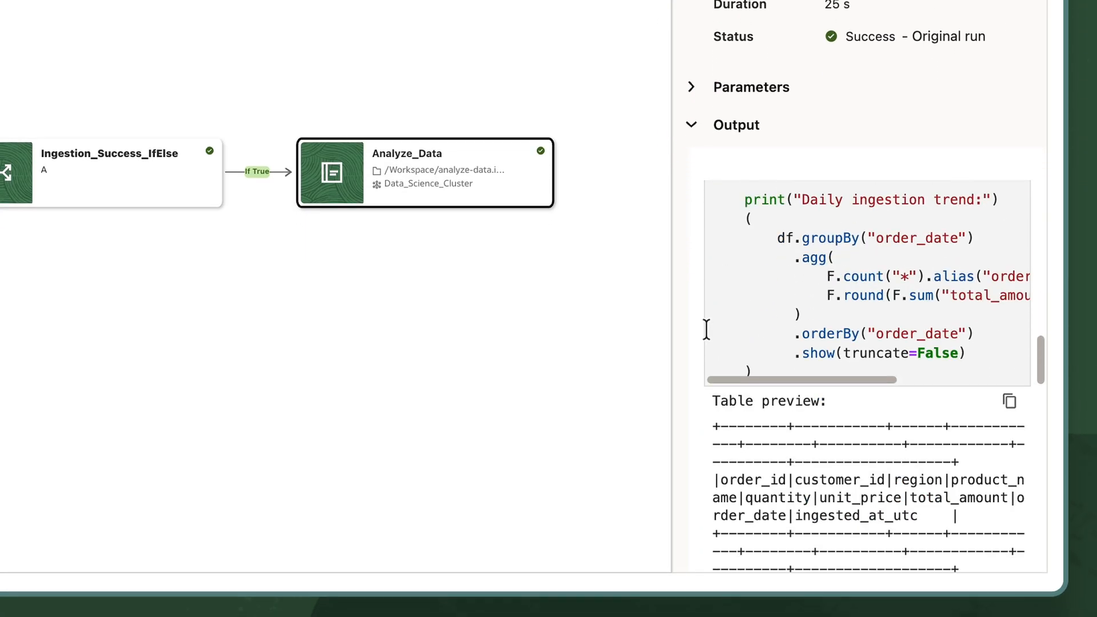
scroll(706, 330, "down", 15)
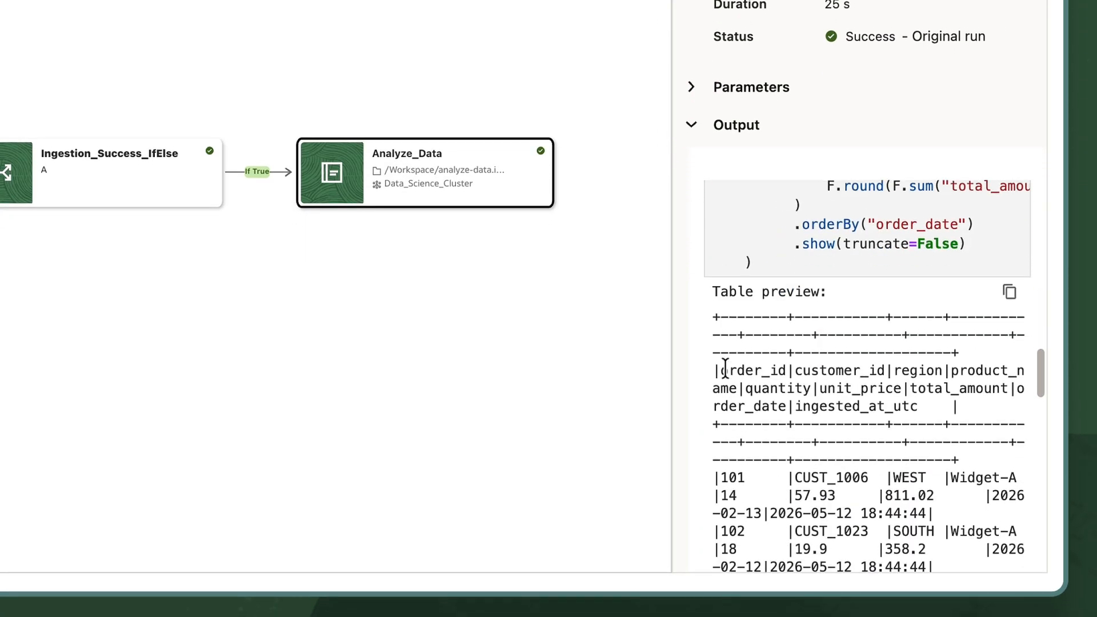
scroll(706, 434, "down", 8)
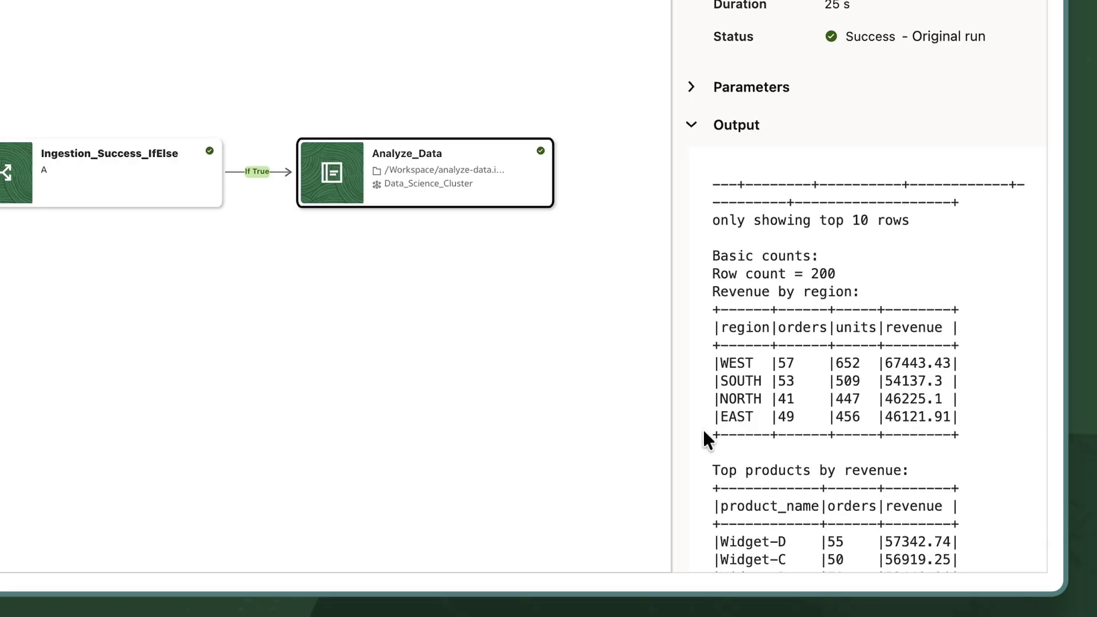
scroll(701, 443, "down", 3)
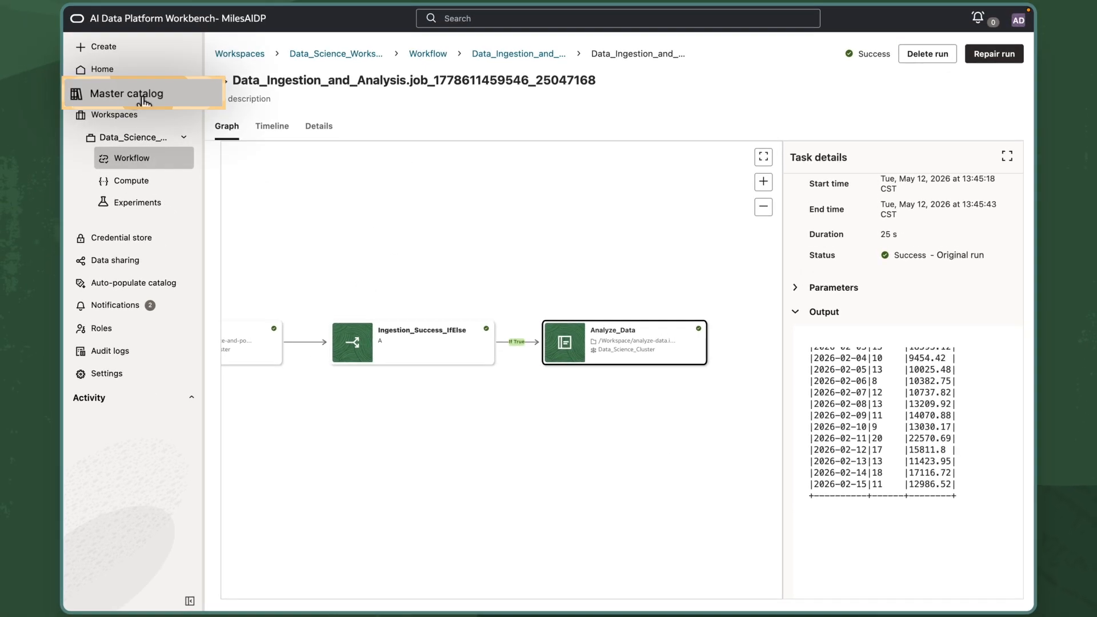
Browse the master catalog to the sales table in datascience_catalog's products schema.
left_click(140, 100)
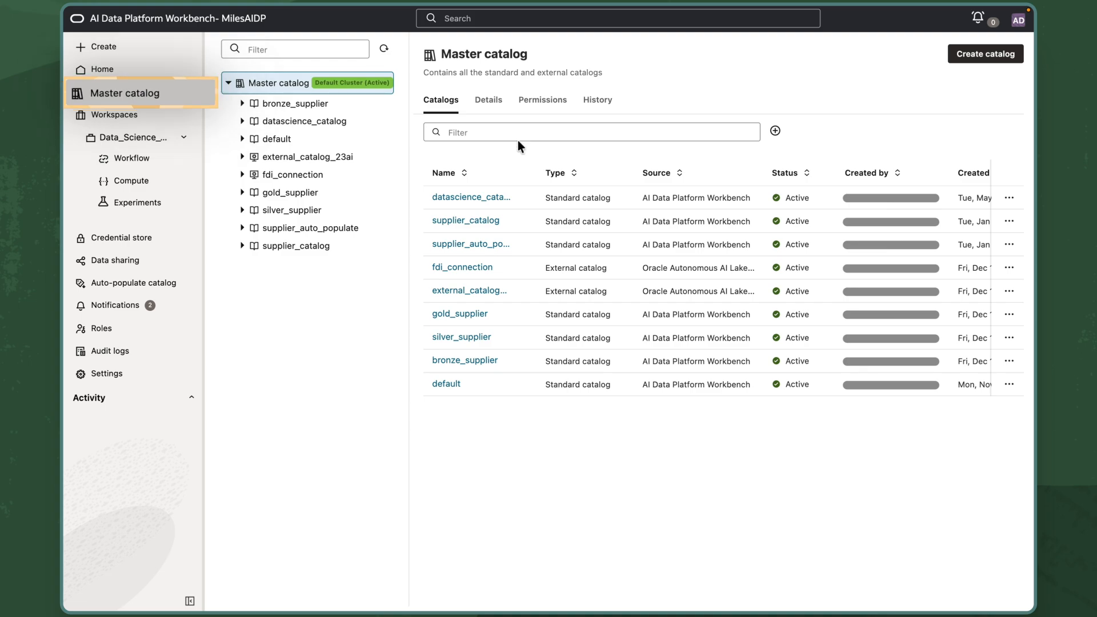
left_click(482, 197)
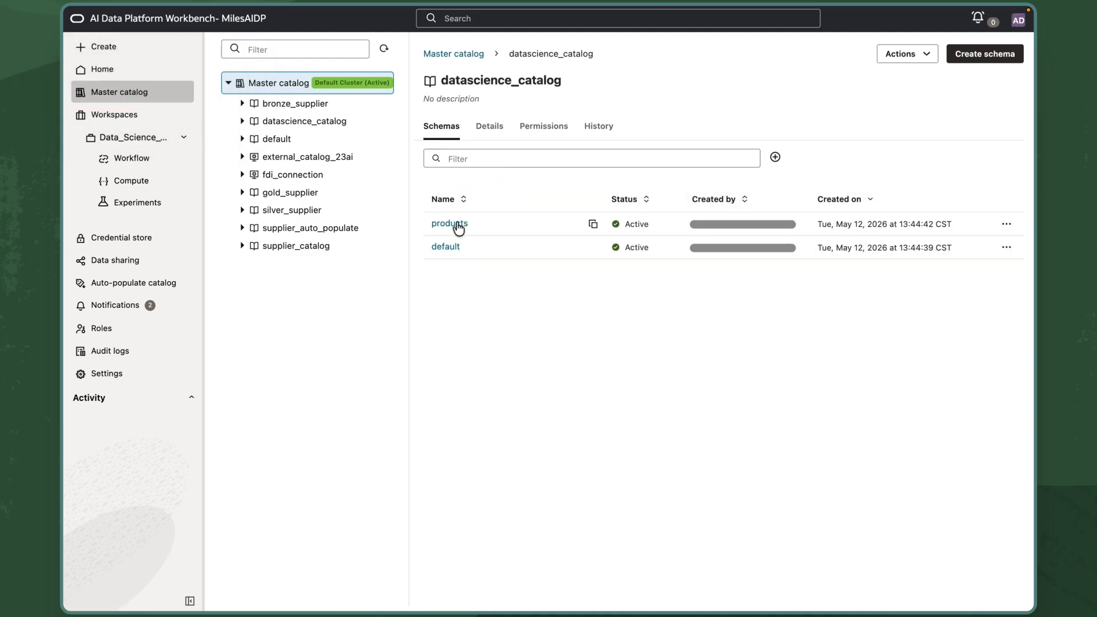
left_click(457, 224)
left_click(456, 225)
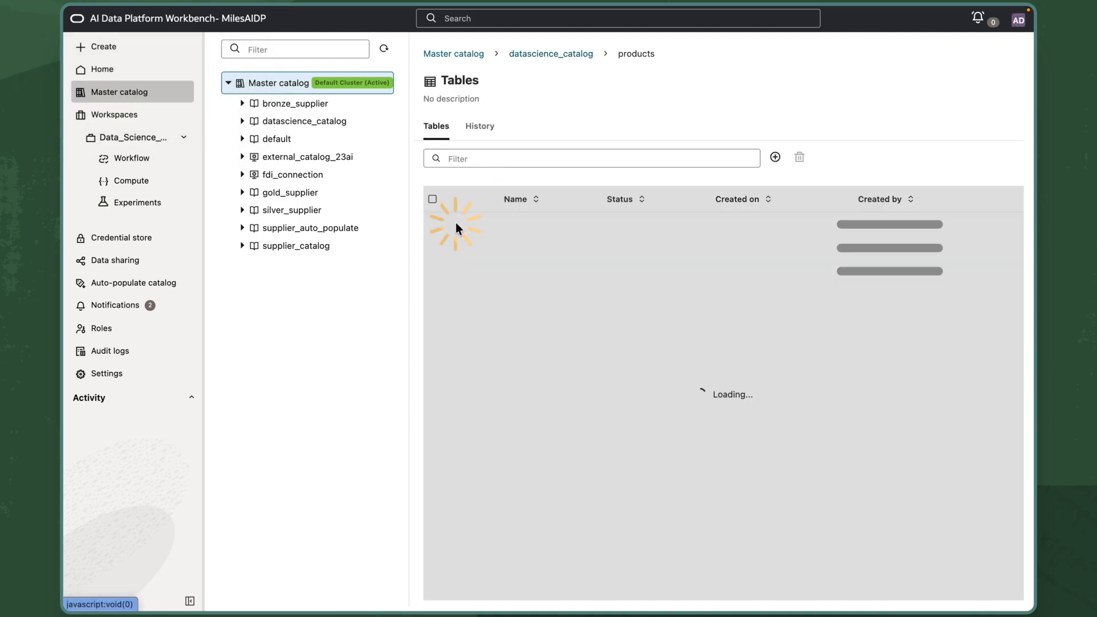
left_click(467, 224)
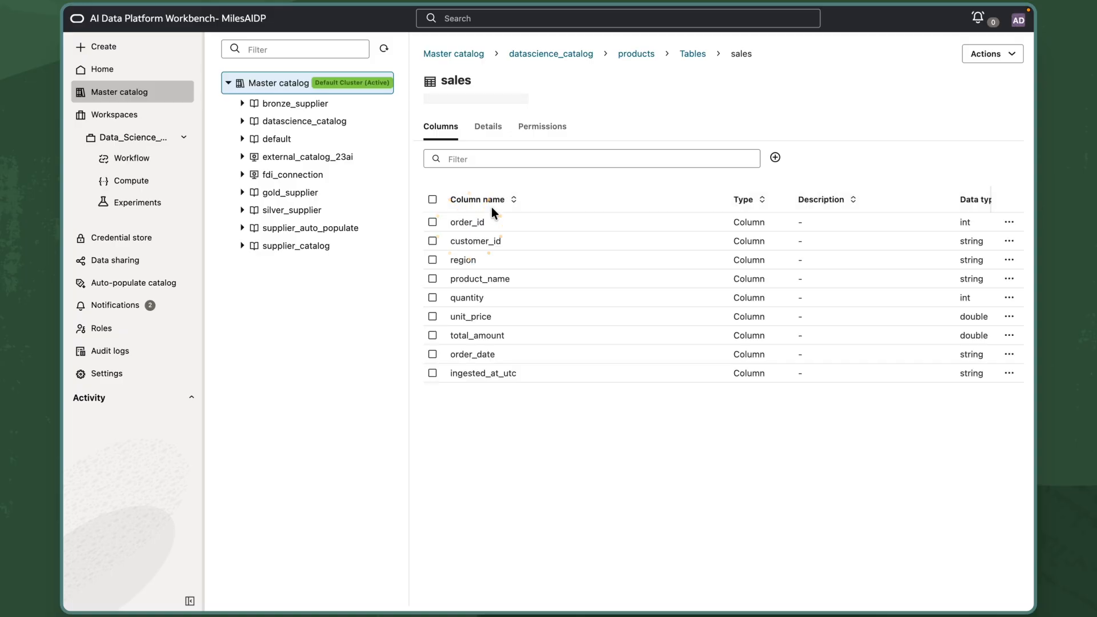